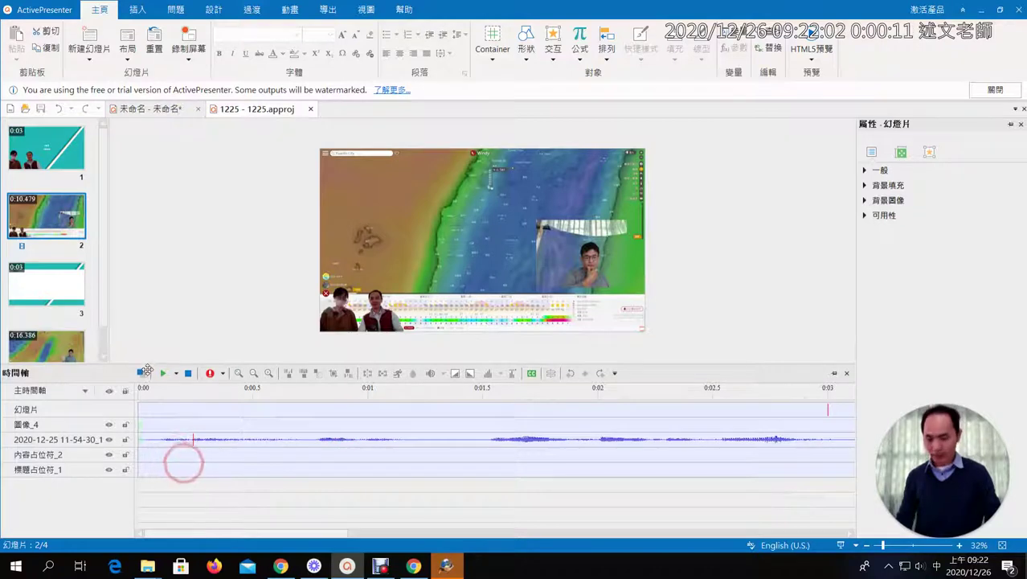
Step: Select the video clip on slide 2 and fit its full length in the timeline
left_click(472, 227)
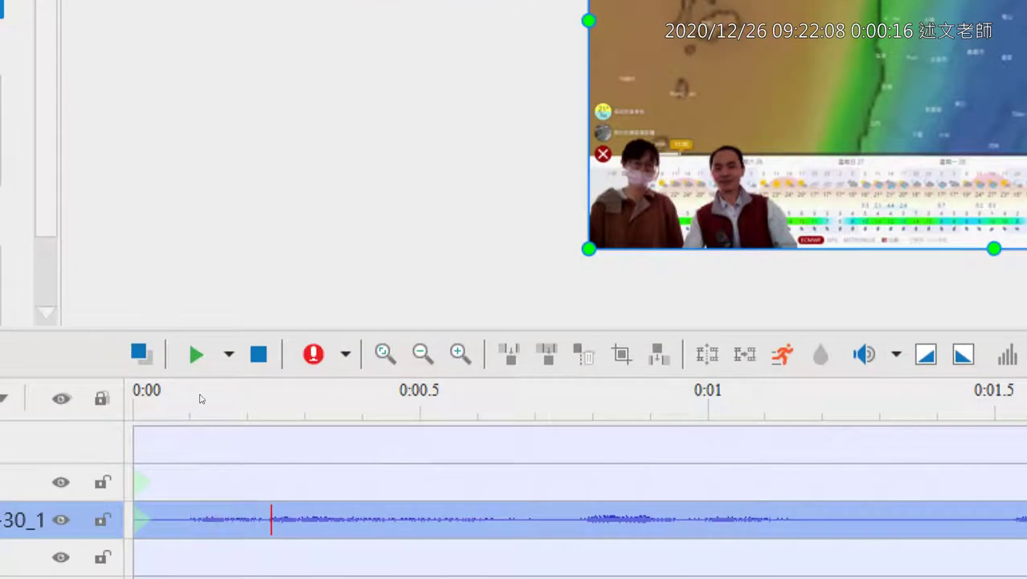
left_click(486, 553)
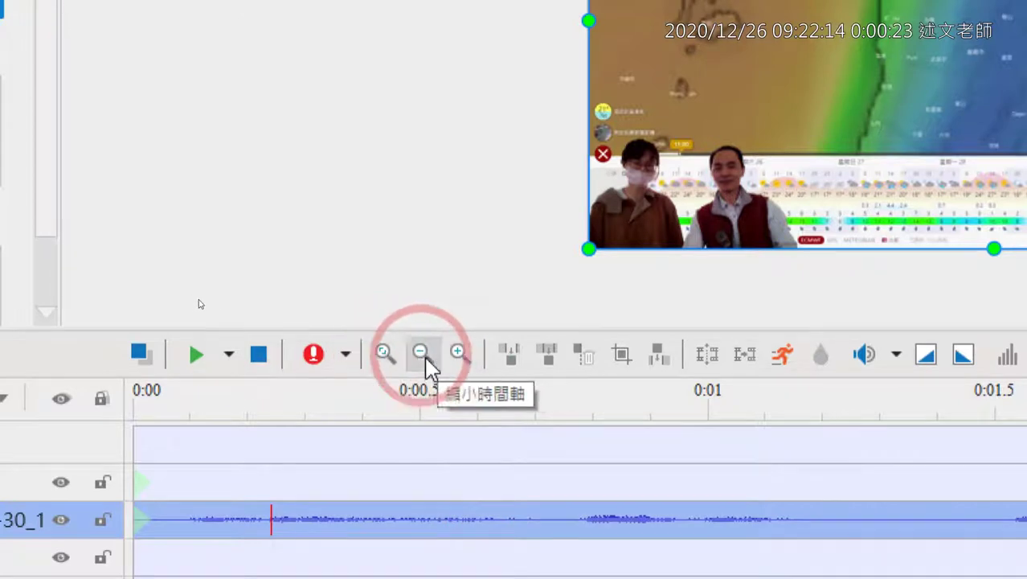
left_click(384, 363)
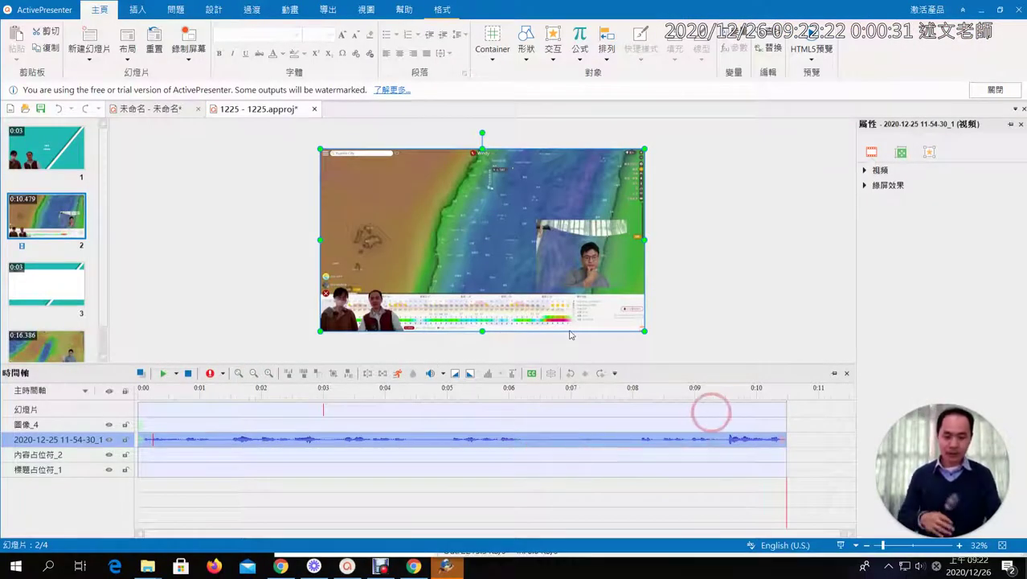
left_click_drag(796, 344, 785, 437)
left_click_drag(776, 373, 136, 374)
left_click_drag(133, 327, 131, 398)
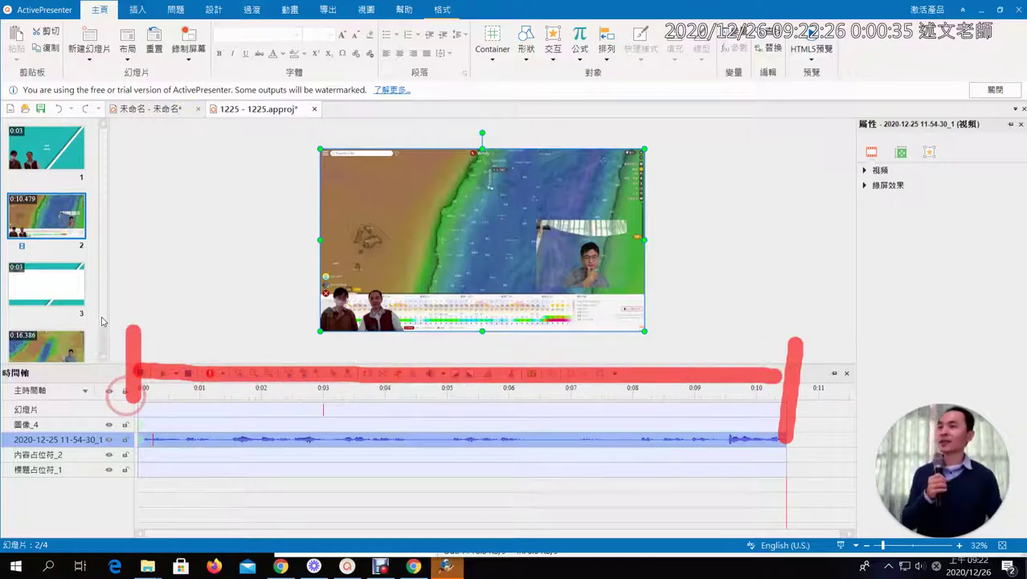
left_click(210, 450)
mouse_move(211, 450)
left_mouse_down()
mouse_move(610, 445)
mouse_move(788, 466)
left_mouse_up()
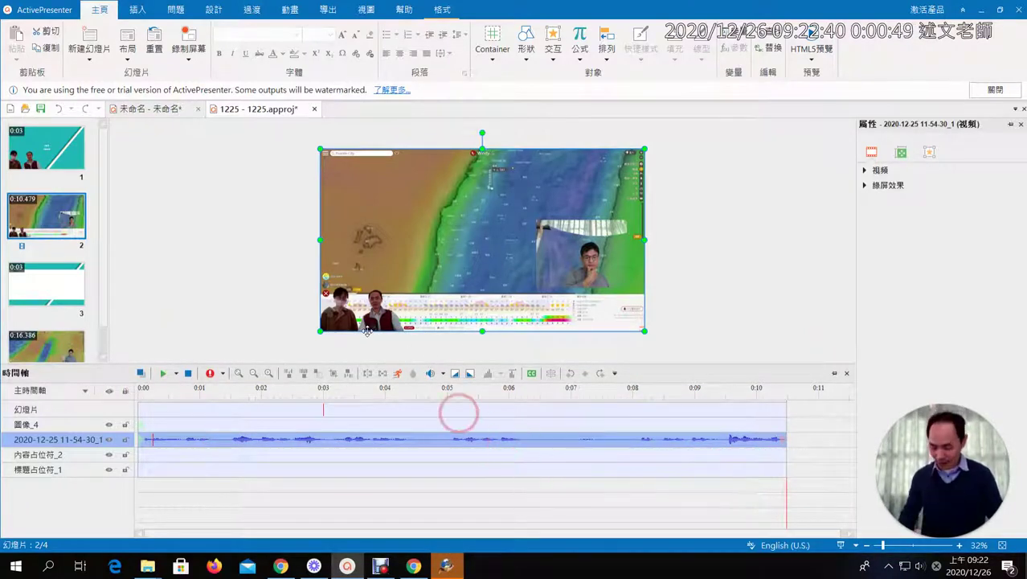
key("super")
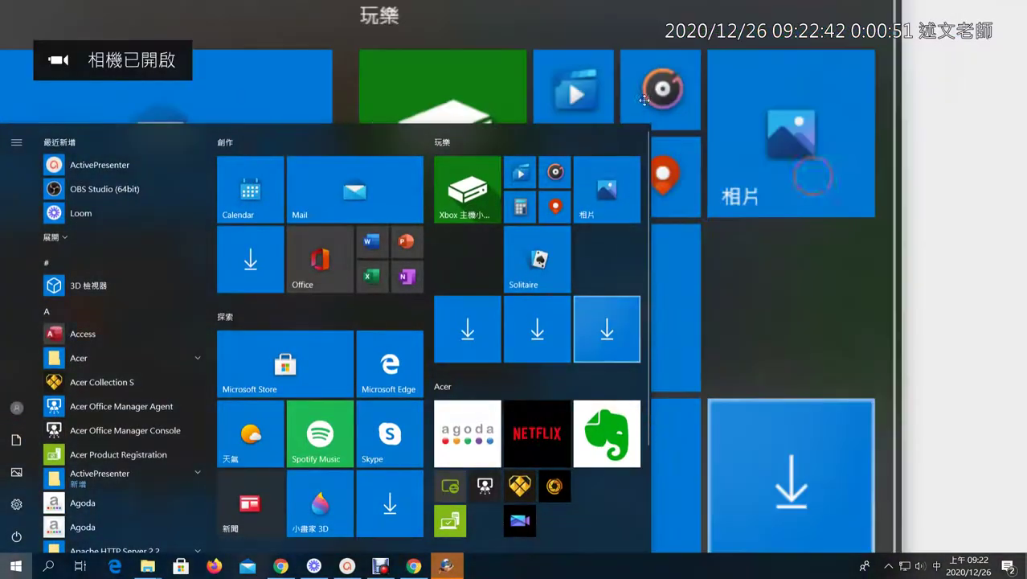
key("super")
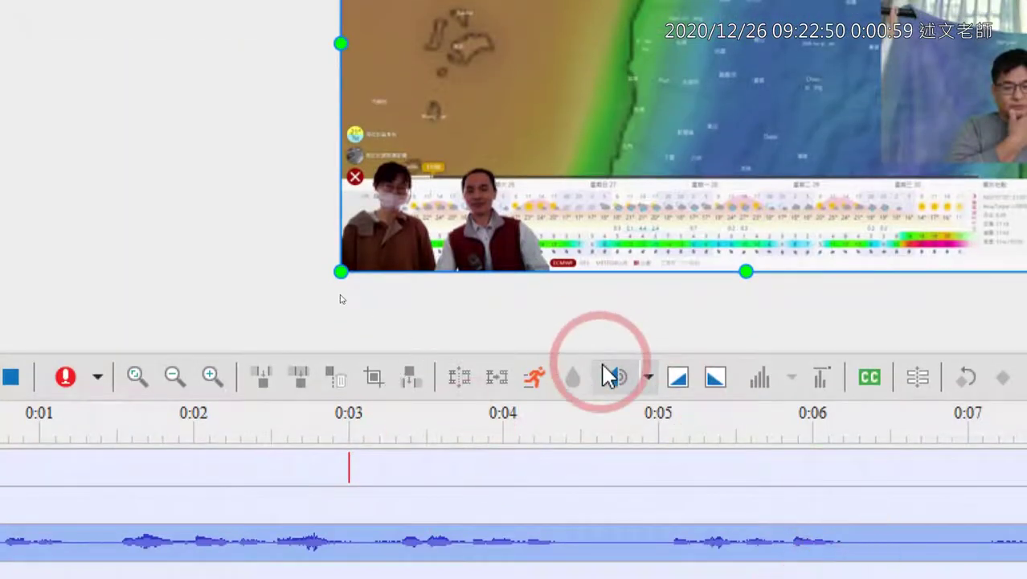
Step: Raise the volume of the whole video clip on slide 2 to 203%
left_click(615, 375)
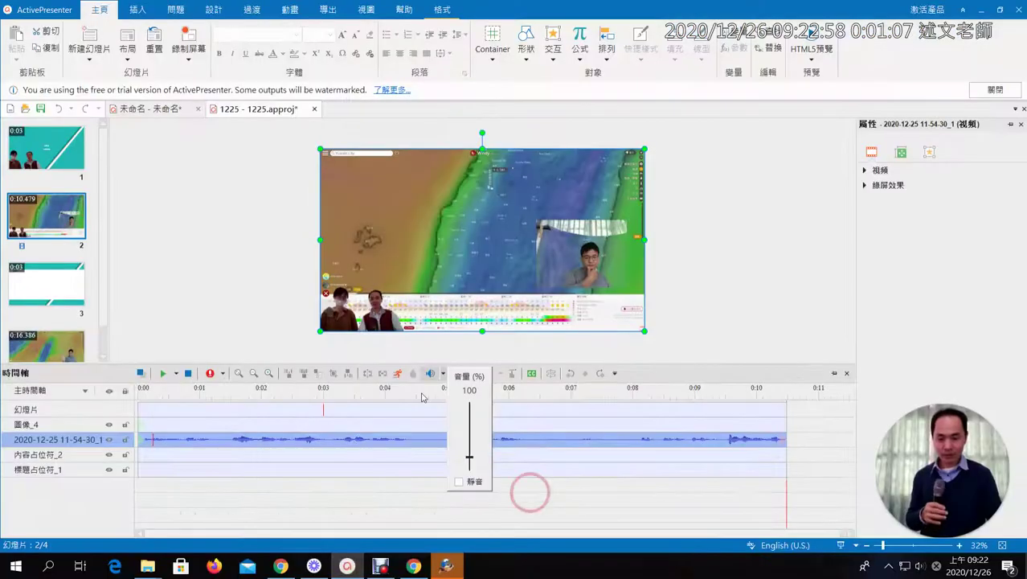
left_click_drag(469, 456, 469, 442)
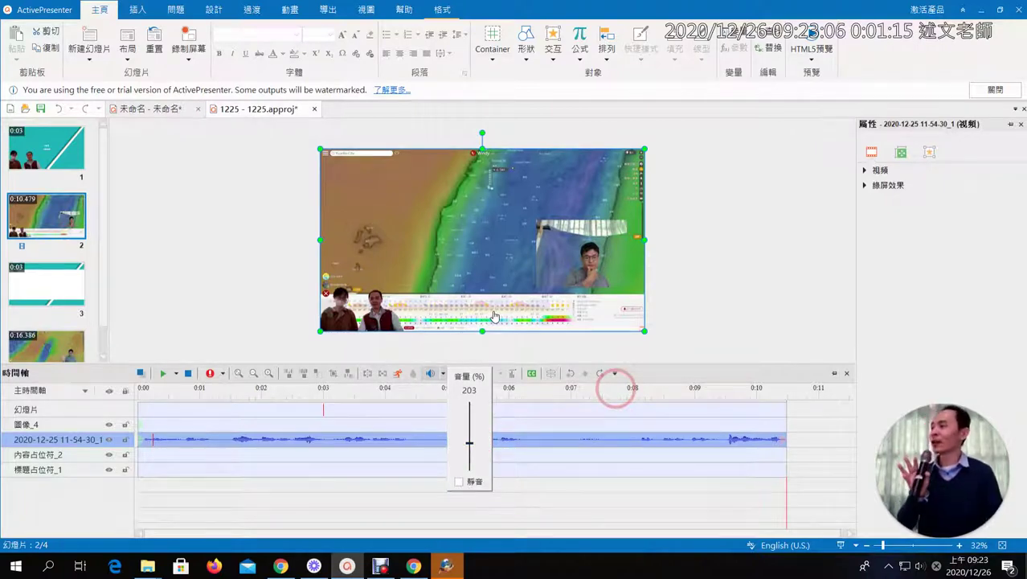
left_click(584, 409)
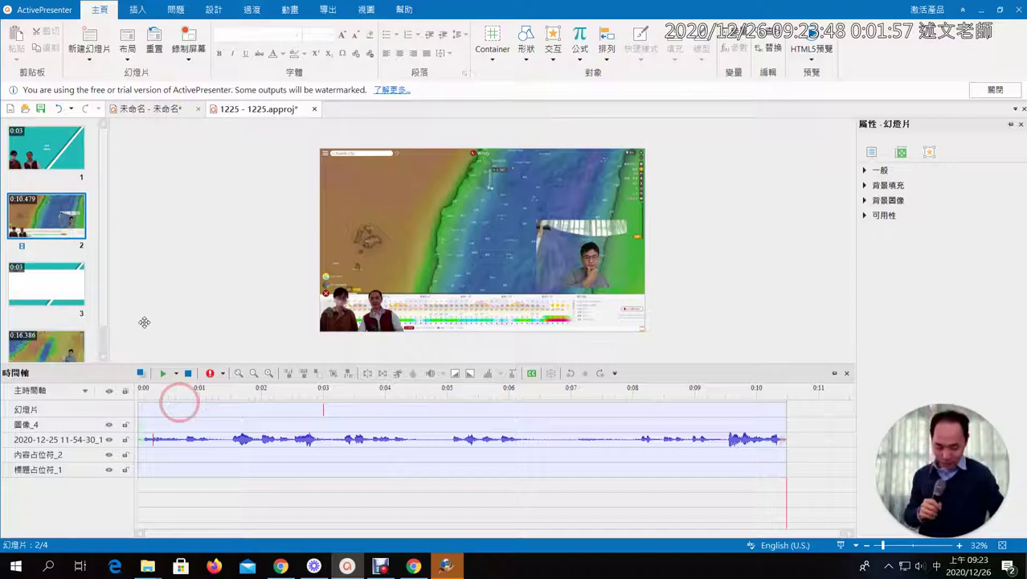
Step: Preview slide 2 from 0:01.853 to check the clip's sound, then stop the playback
mouse_move(188, 404)
left_mouse_down()
mouse_move(119, 399)
mouse_move(131, 370)
mouse_move(271, 354)
mouse_move(563, 355)
mouse_move(585, 392)
mouse_move(518, 406)
mouse_move(167, 407)
left_mouse_up()
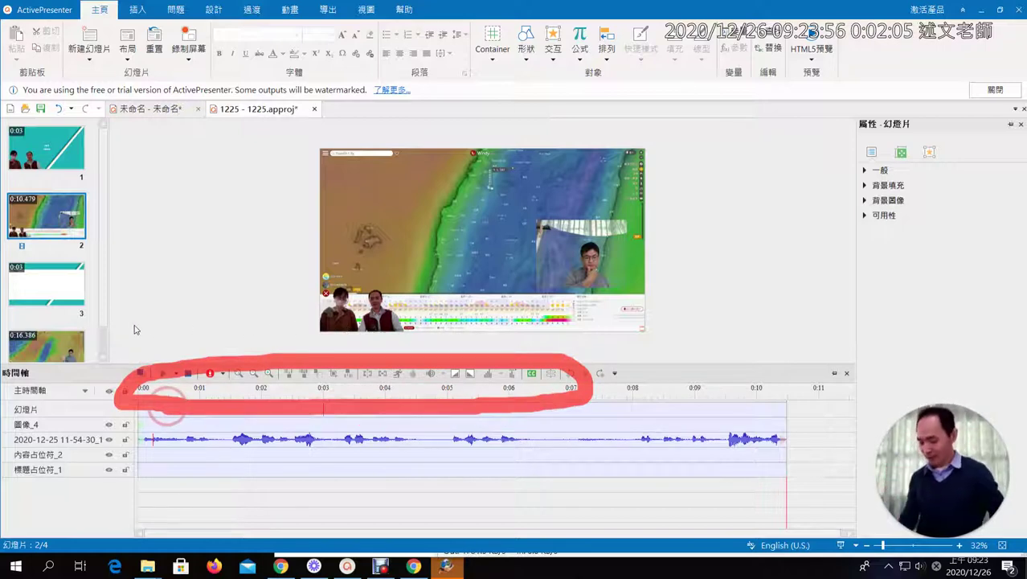
key("Escape")
left_click(252, 387)
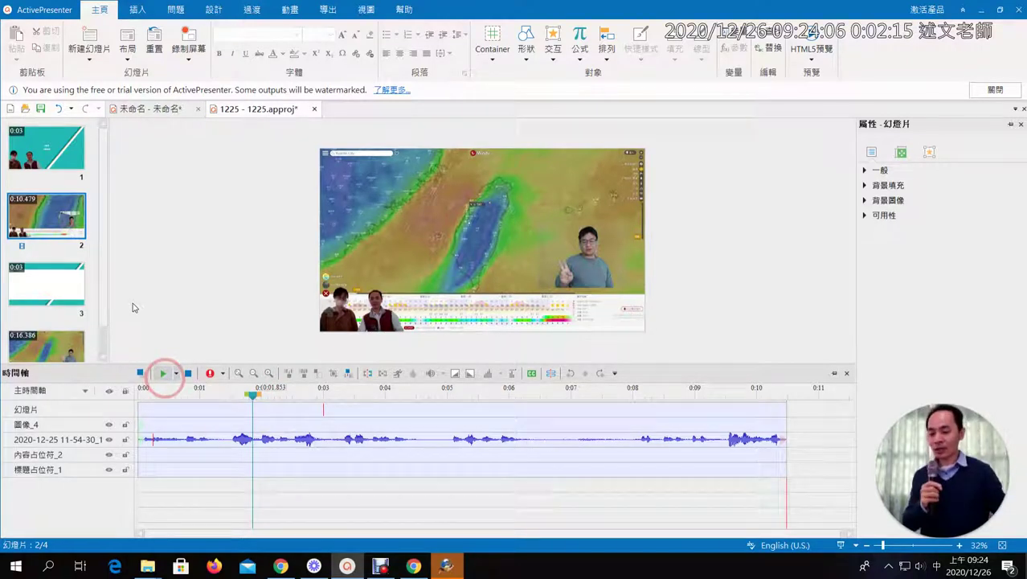
left_click(163, 373)
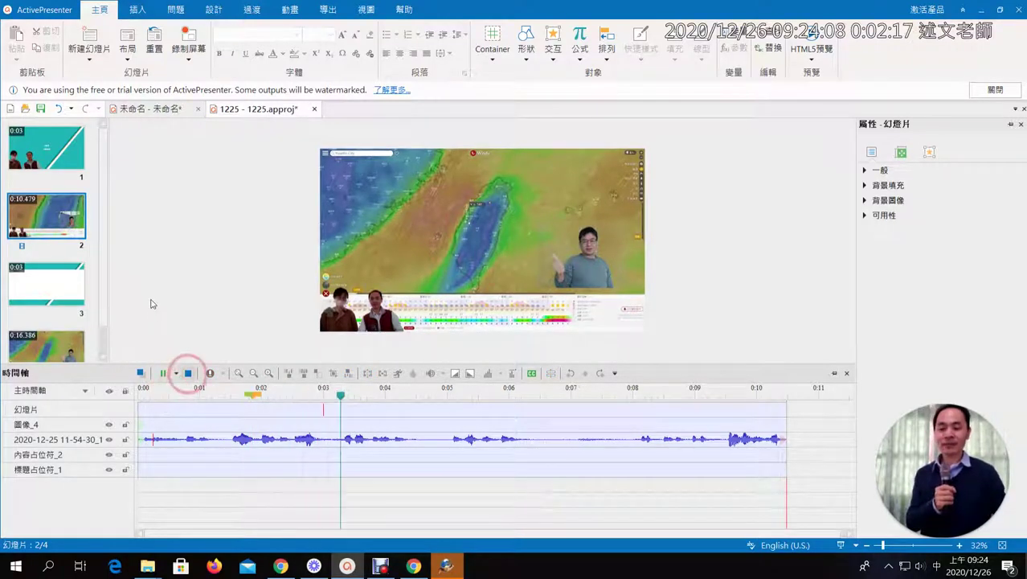
left_click(187, 373)
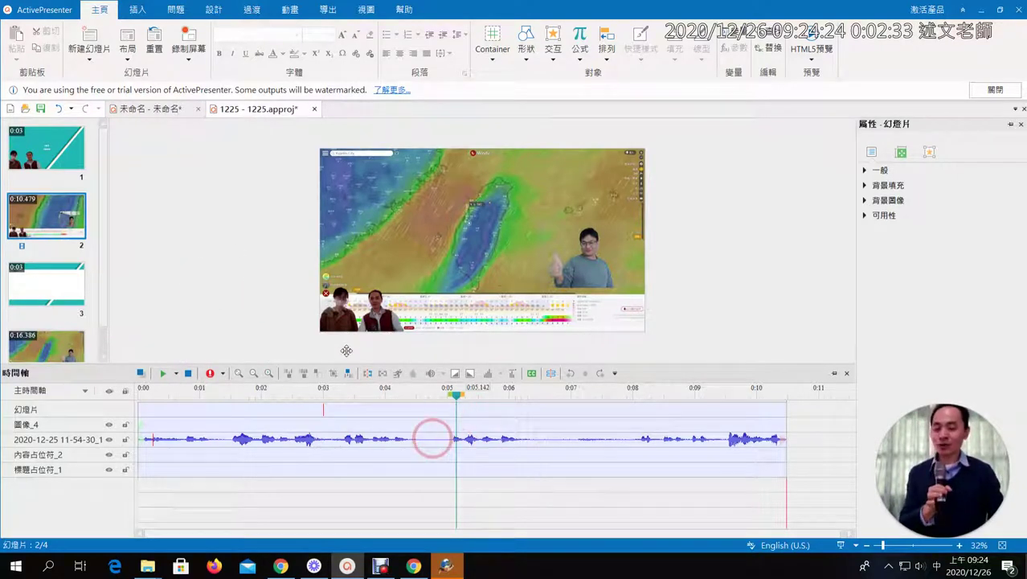
Step: Set the playback speed of the video clip on slide 2 to 200%
left_click(430, 438)
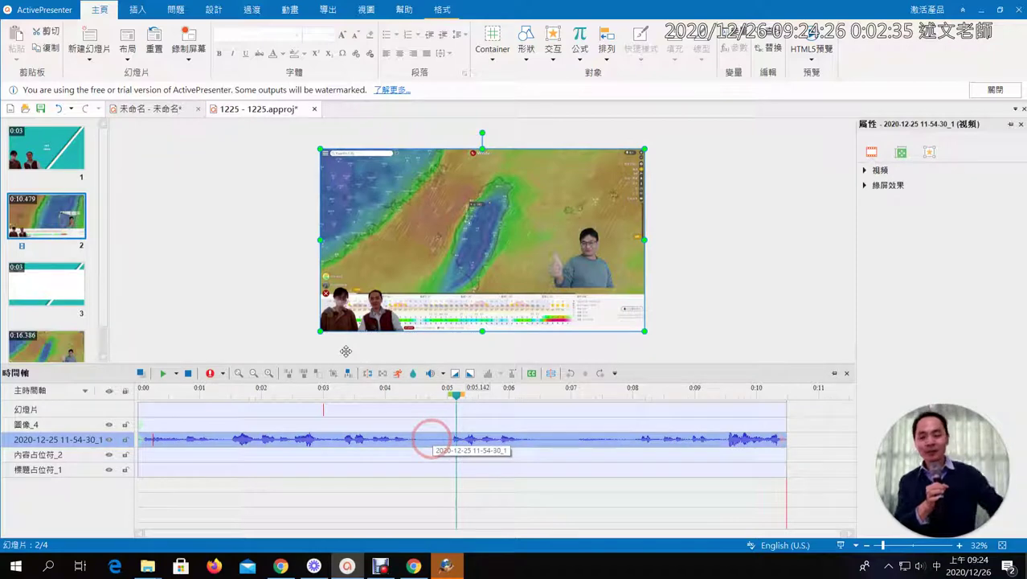
left_click(440, 487)
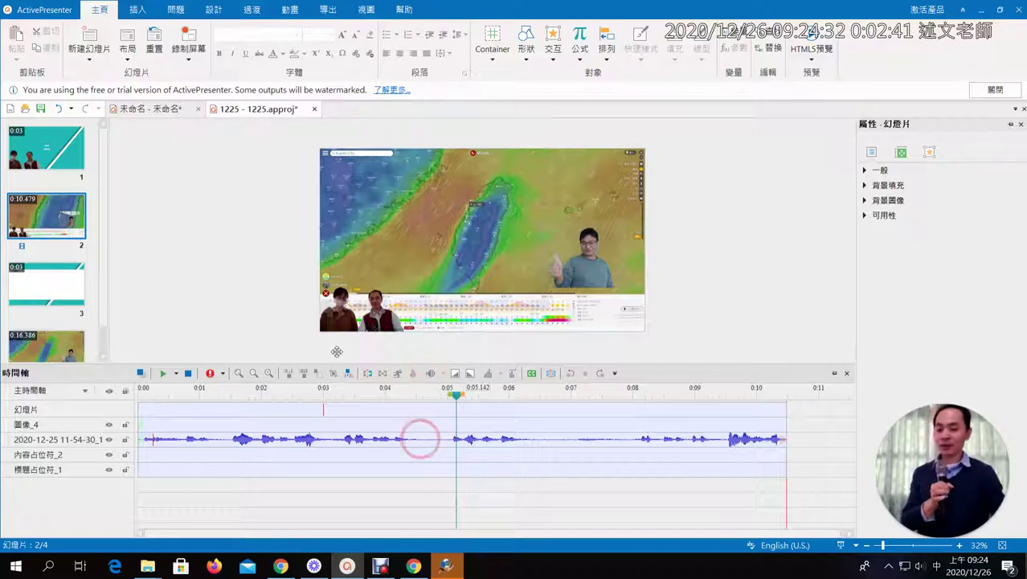
left_click(419, 437)
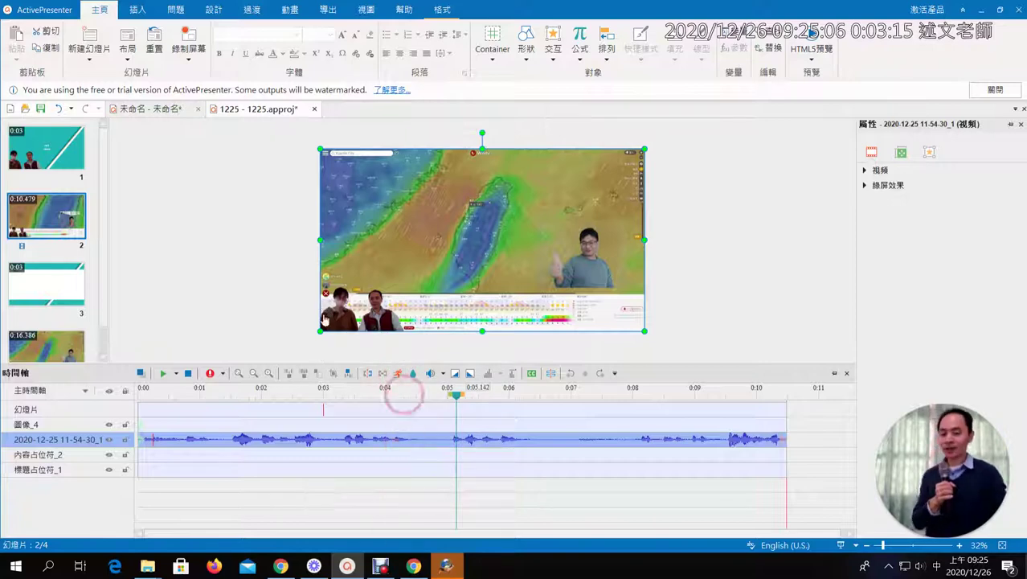
left_click(397, 373)
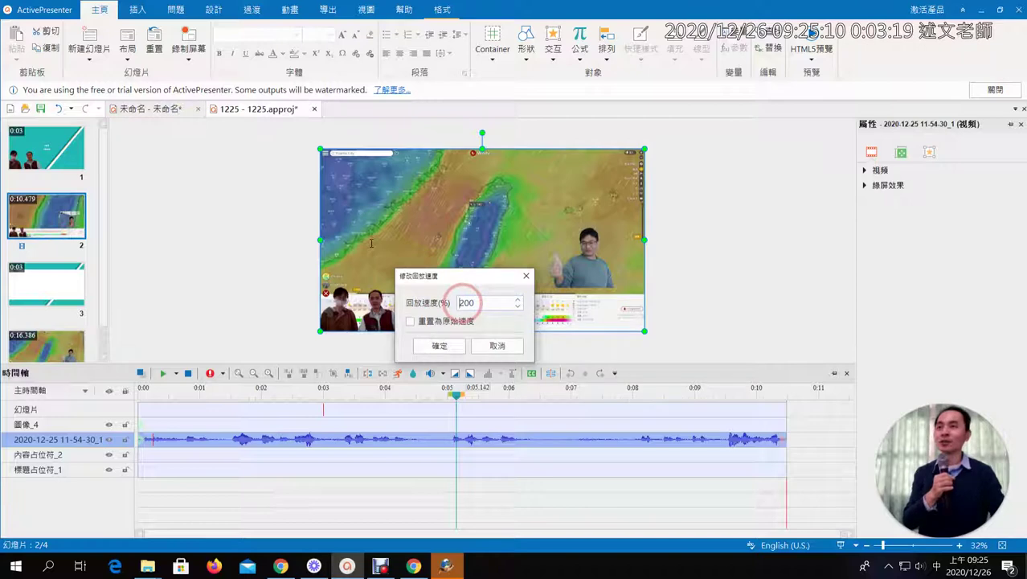
left_click(468, 302)
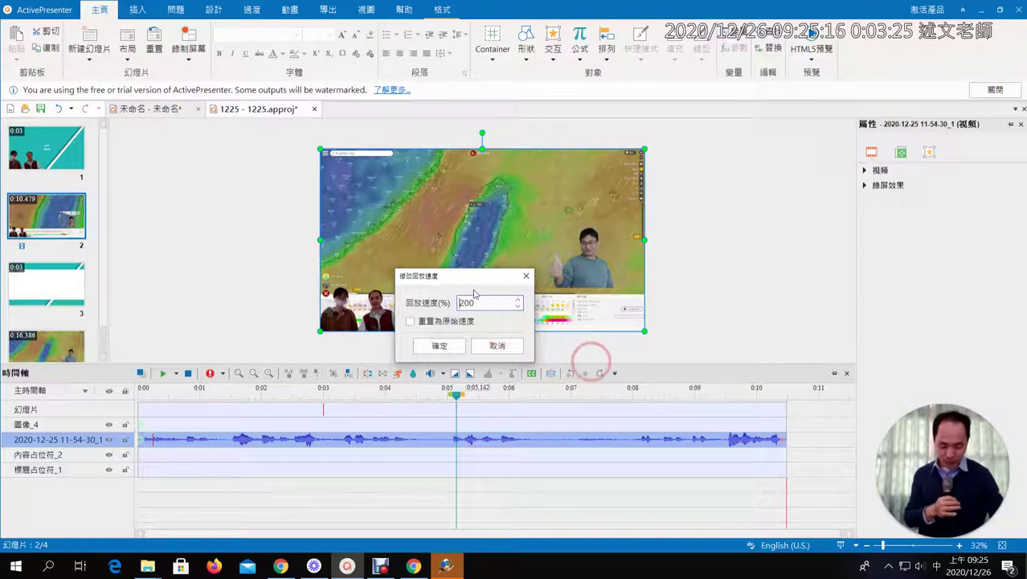
left_click_drag(749, 364, 815, 317)
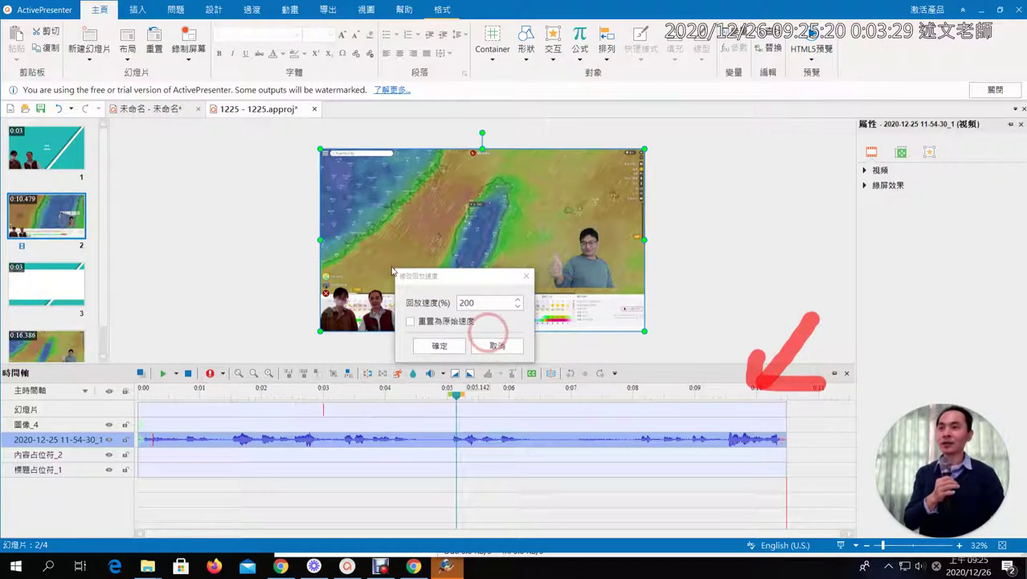
left_click_drag(418, 384, 381, 426)
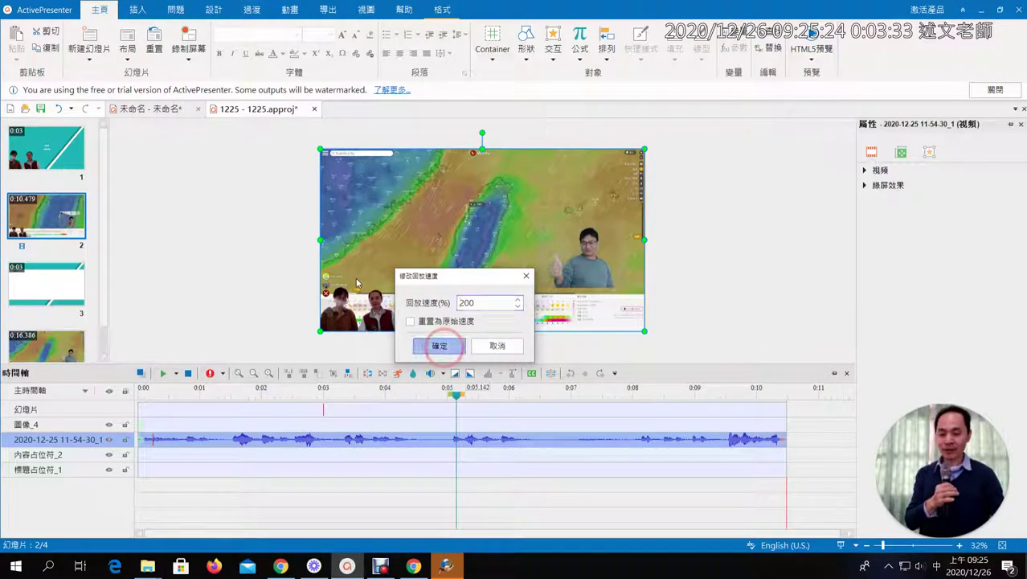
left_click(441, 345)
Step: Preview the sped-up video clip from 0:00.390 on the timeline
left_click(687, 382)
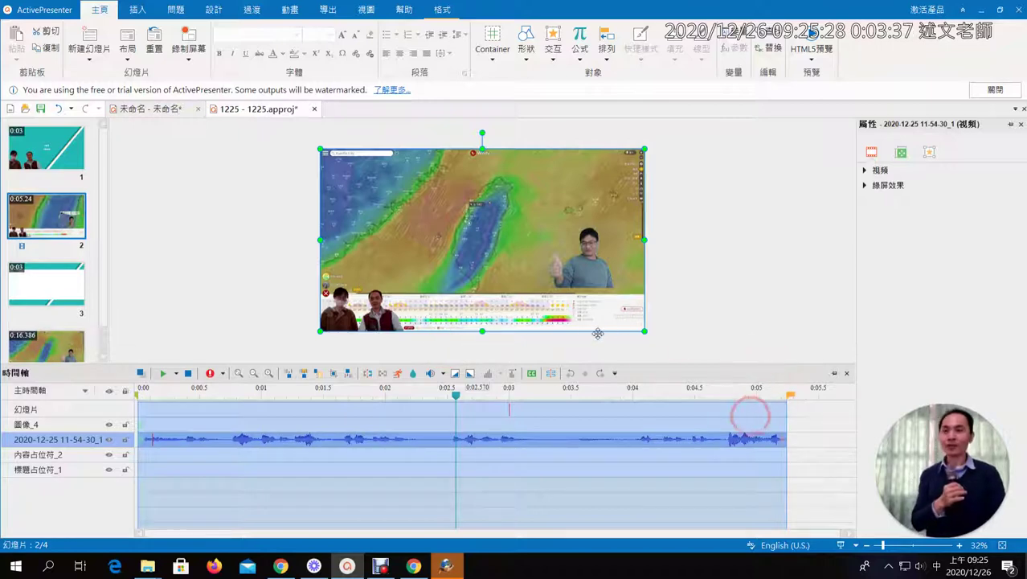
left_click(187, 391)
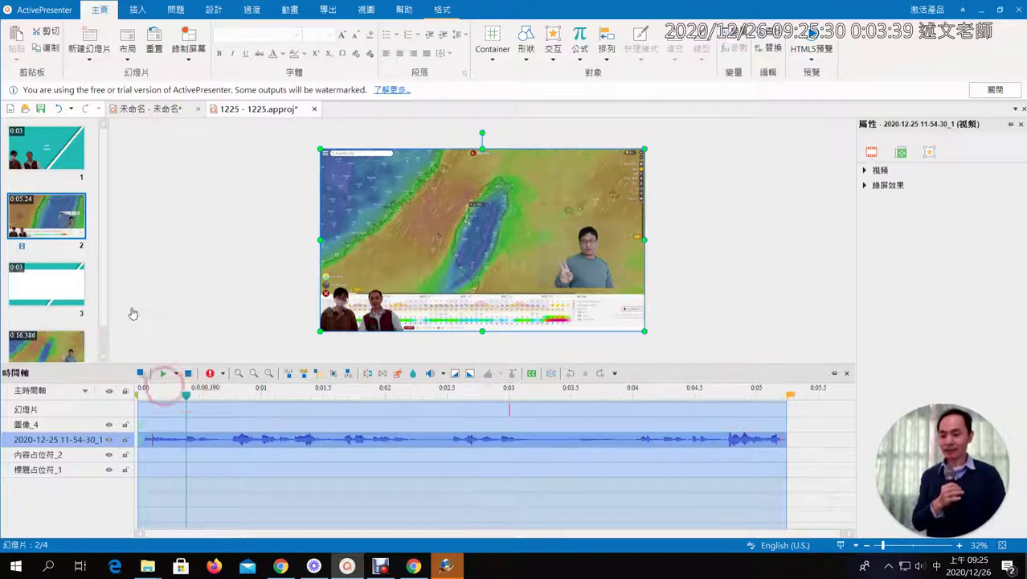
left_click(162, 372)
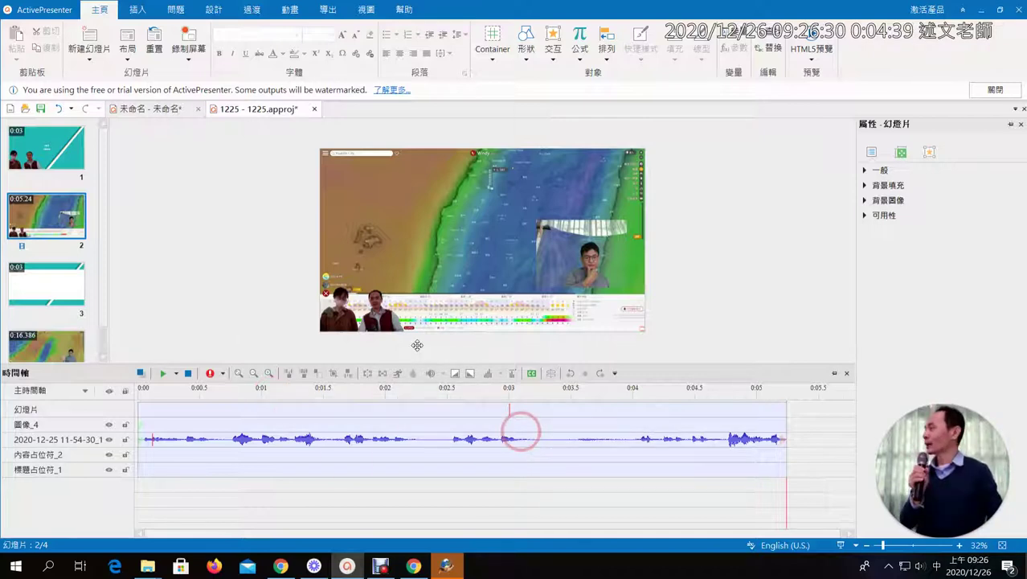
Step: Mute the whole video clip on slide 2
left_click(521, 438)
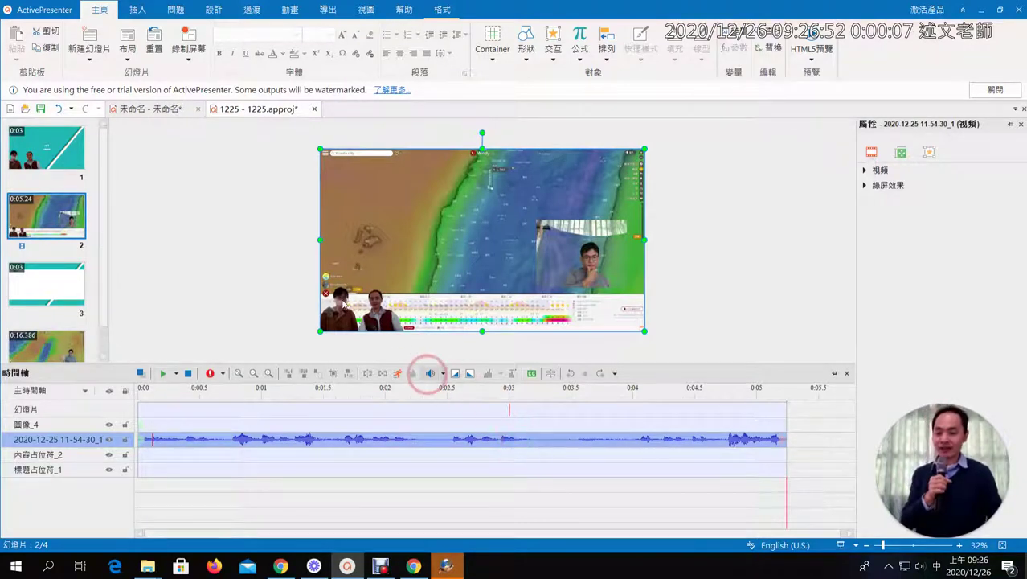
left_click(430, 373)
left_click(459, 481)
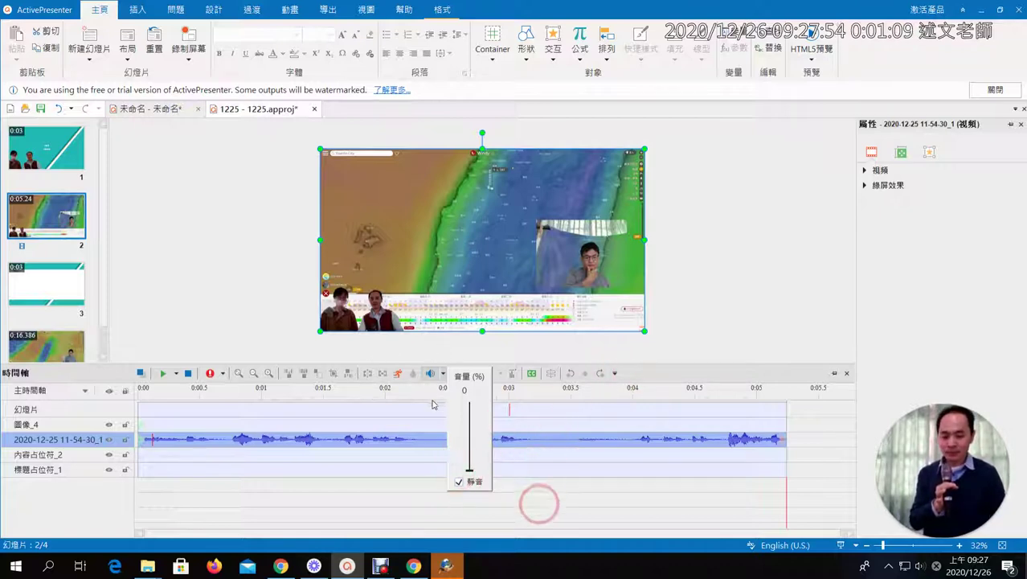
left_click(538, 504)
left_click(539, 503)
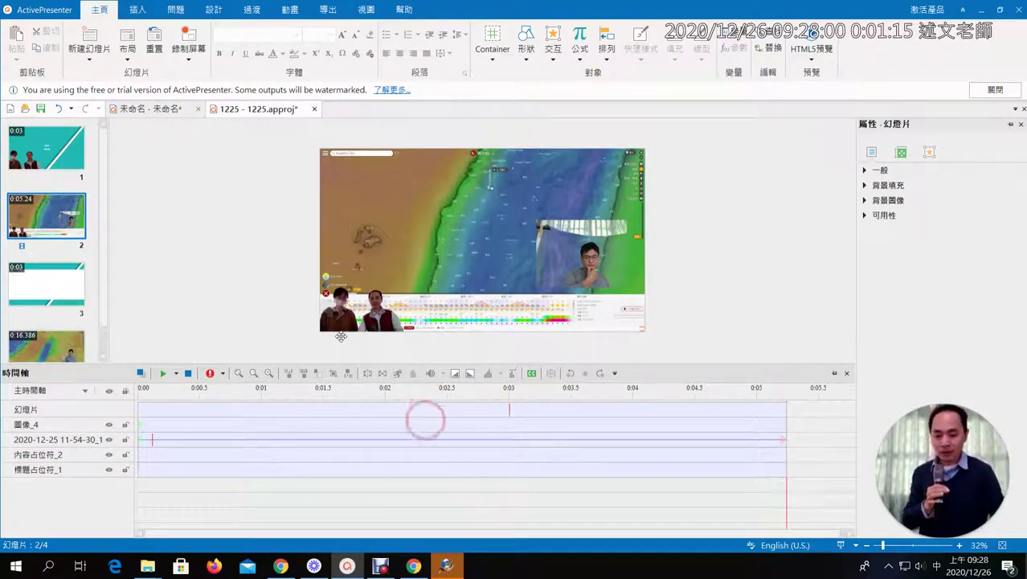
Step: Restore the video clip on slide 2 to its original volume
left_click(430, 439)
left_click(430, 372)
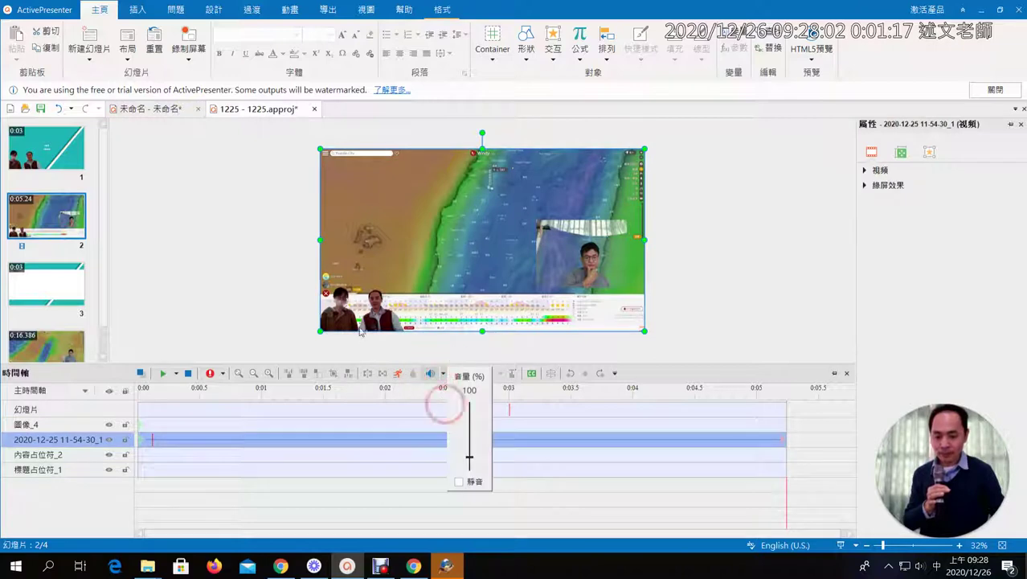
left_click(443, 373)
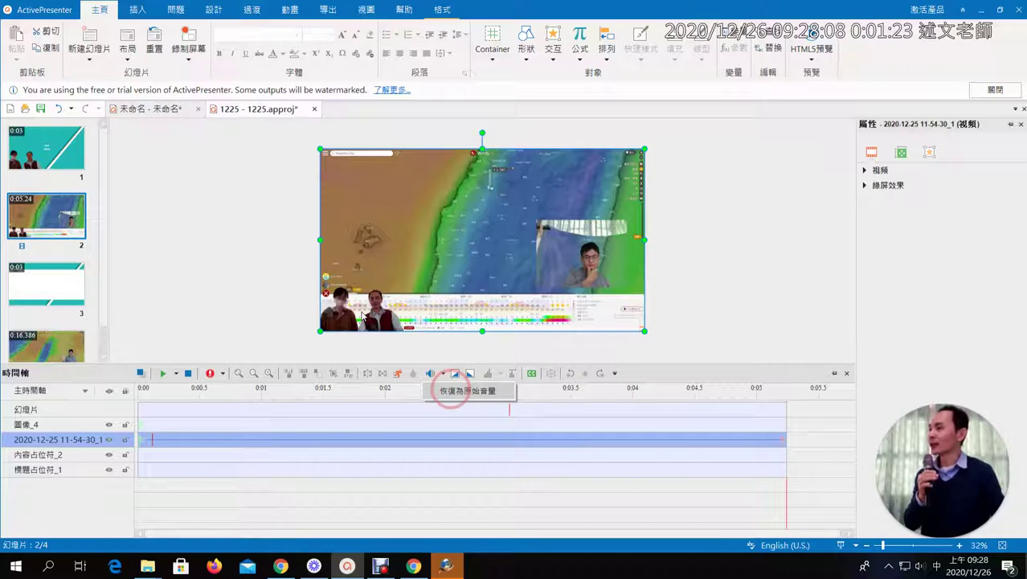
left_click(455, 373)
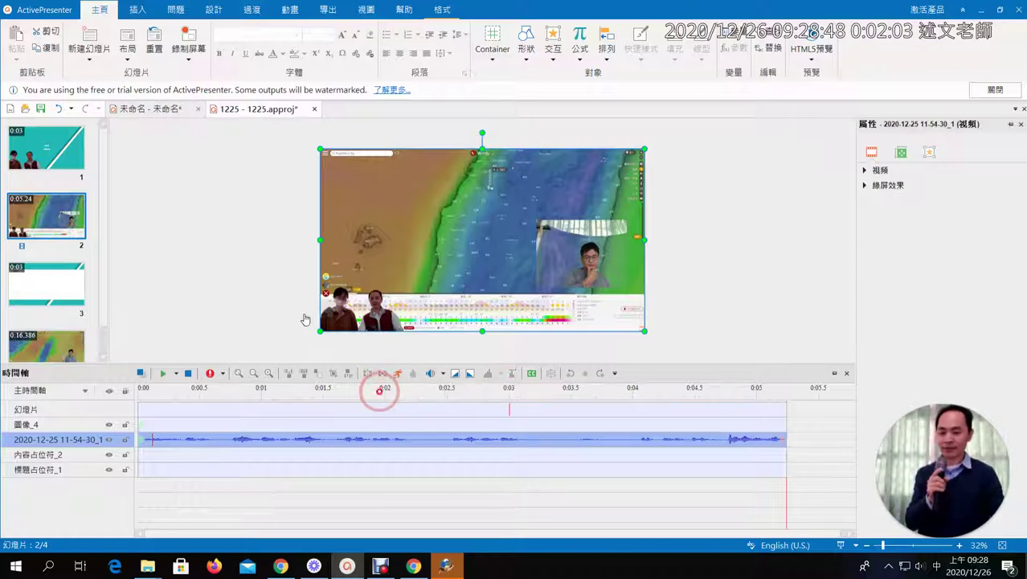
Step: Mark the timeline range from about 0:00.75 to 0:01.511 and set the video clip's volume there to 300%
left_click(379, 389)
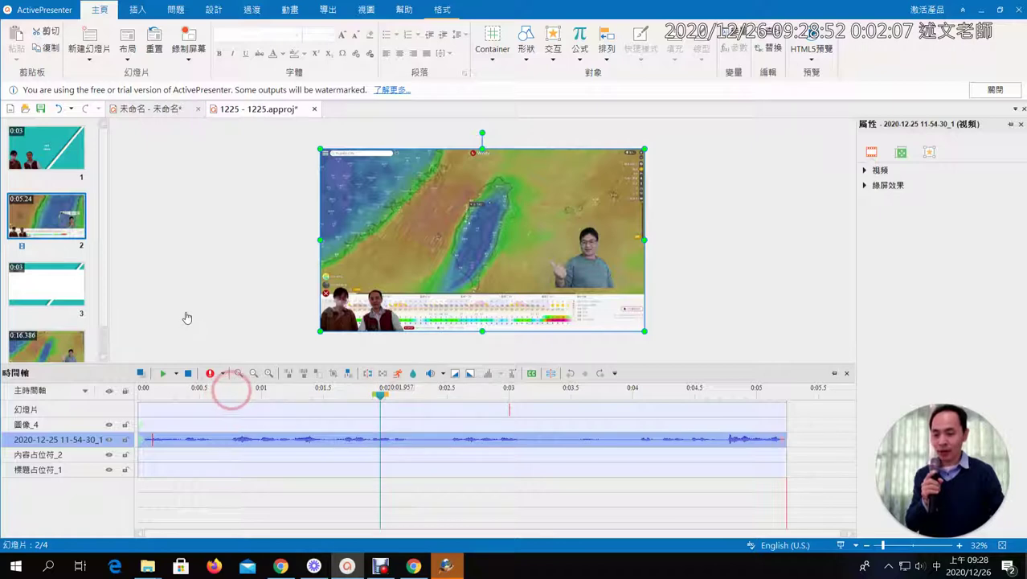
left_click(231, 389)
left_click_drag(232, 389, 324, 389)
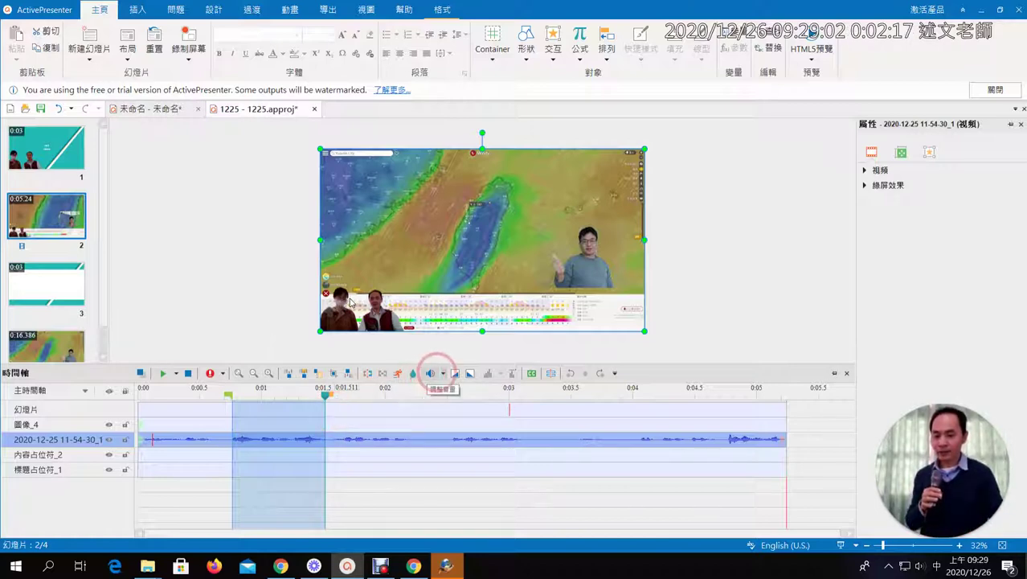
left_click(432, 373)
mouse_move(469, 402)
left_mouse_down()
mouse_move(470, 433)
mouse_move(469, 418)
left_mouse_up()
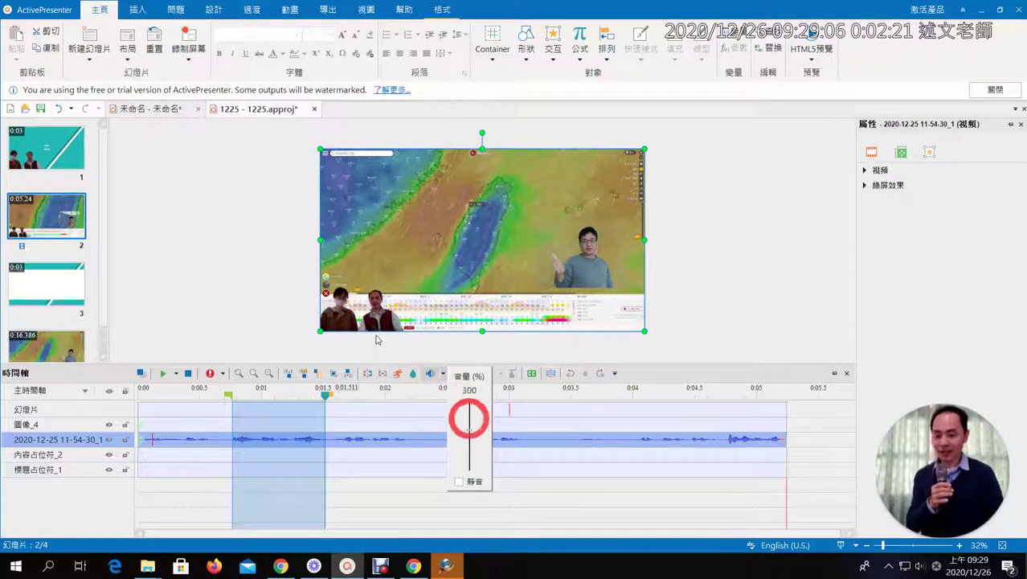
left_click(373, 472)
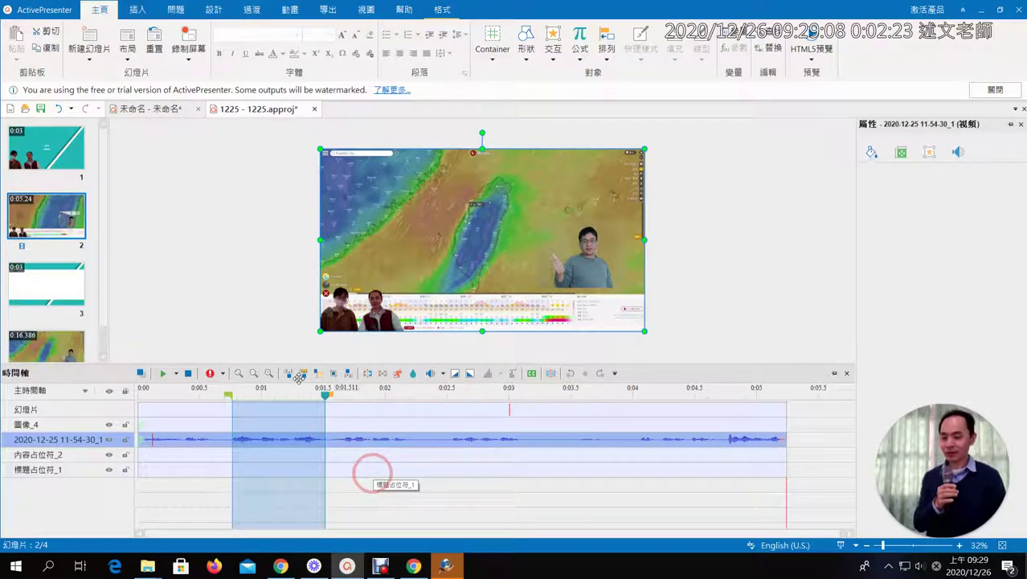
left_click(374, 473)
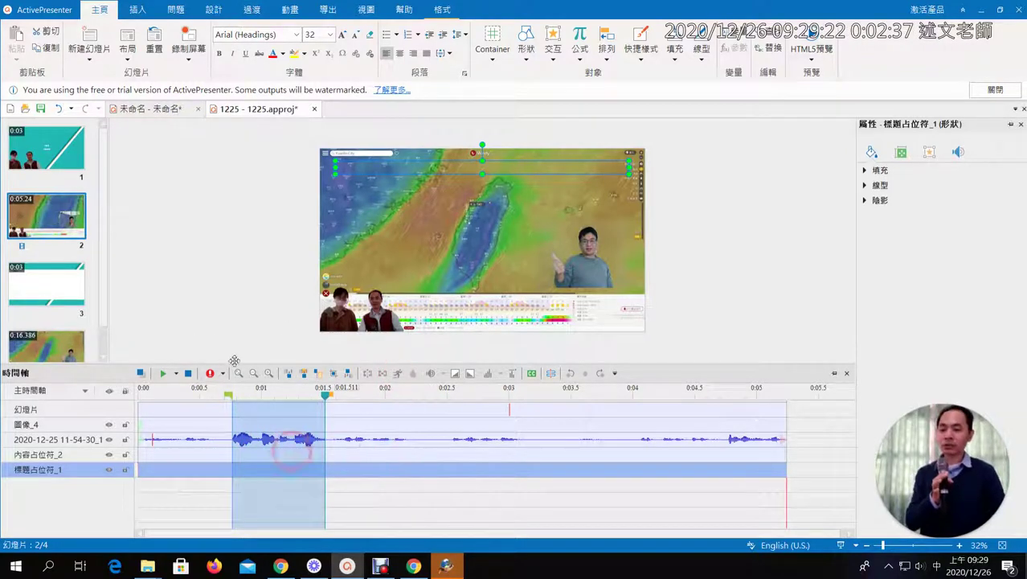
Step: Mute the video clip's audio within the marked timeline range from about 0:00.75 to 0:01.511
left_click(278, 438)
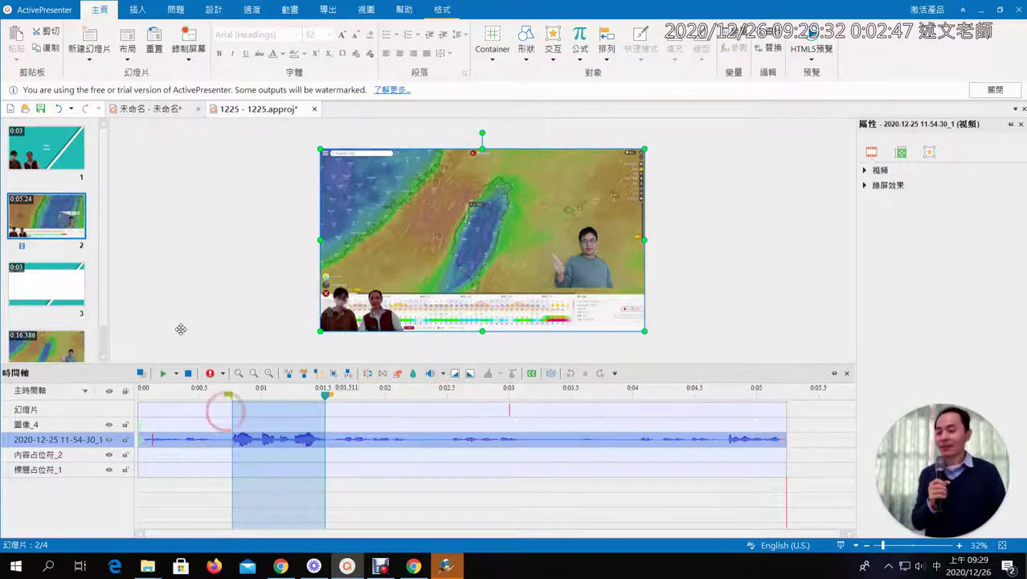
left_click(233, 392)
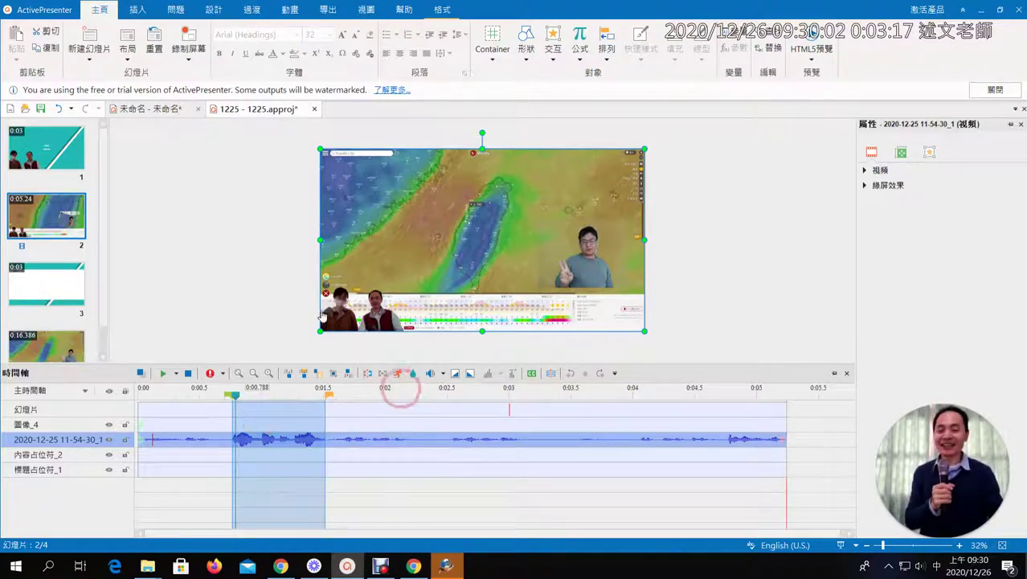
left_click(430, 373)
left_click(459, 482)
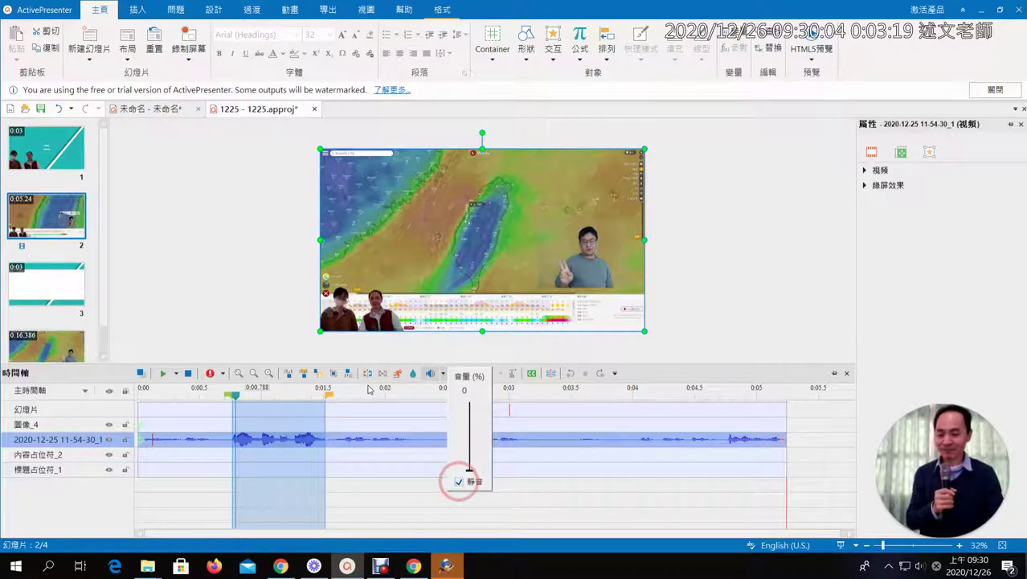
left_click(359, 494)
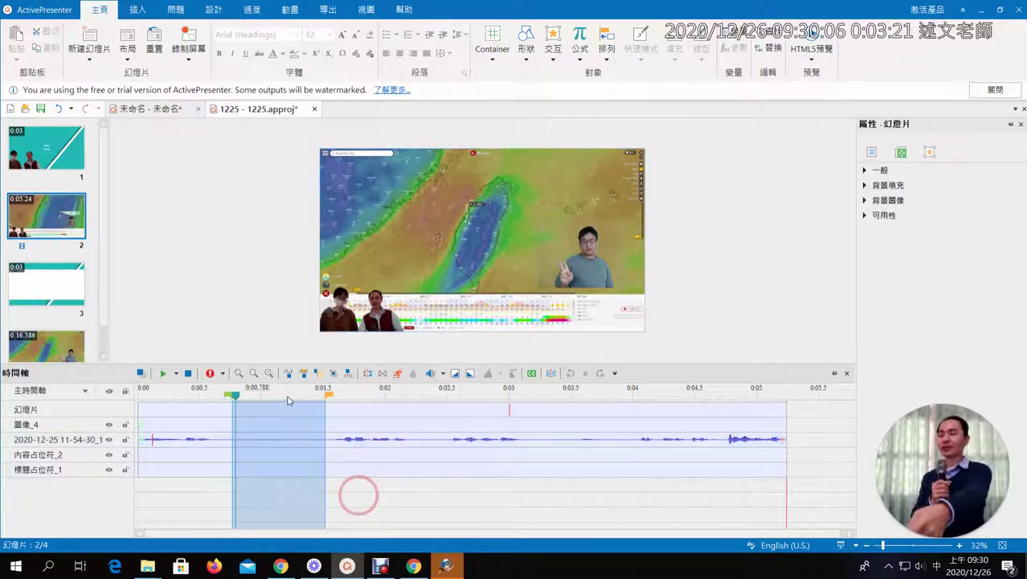
Step: Record a voice narration on slide 2's timeline from 0:00.788 to the end of the muted range
left_click_drag(243, 426, 232, 396)
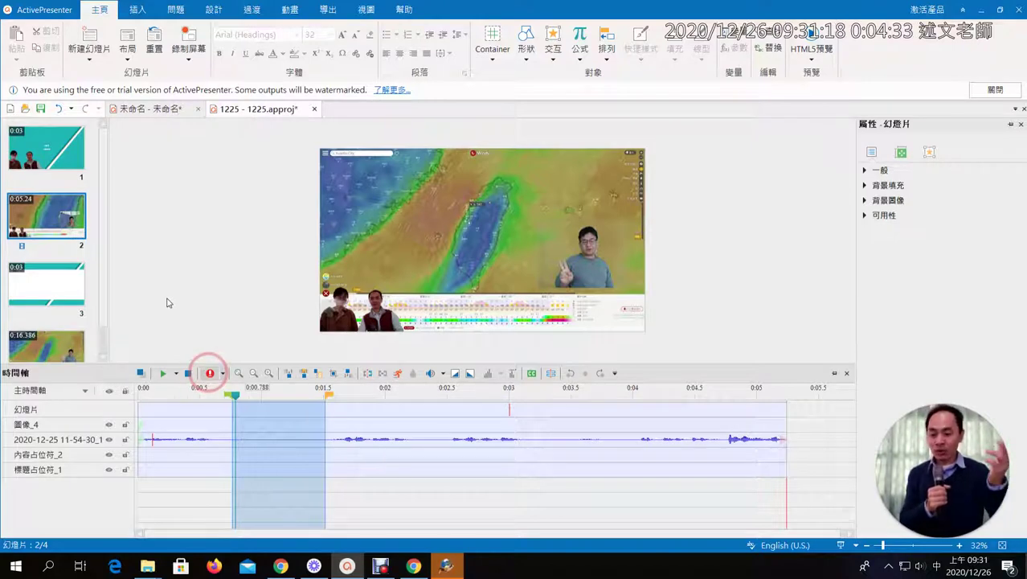
key("space")
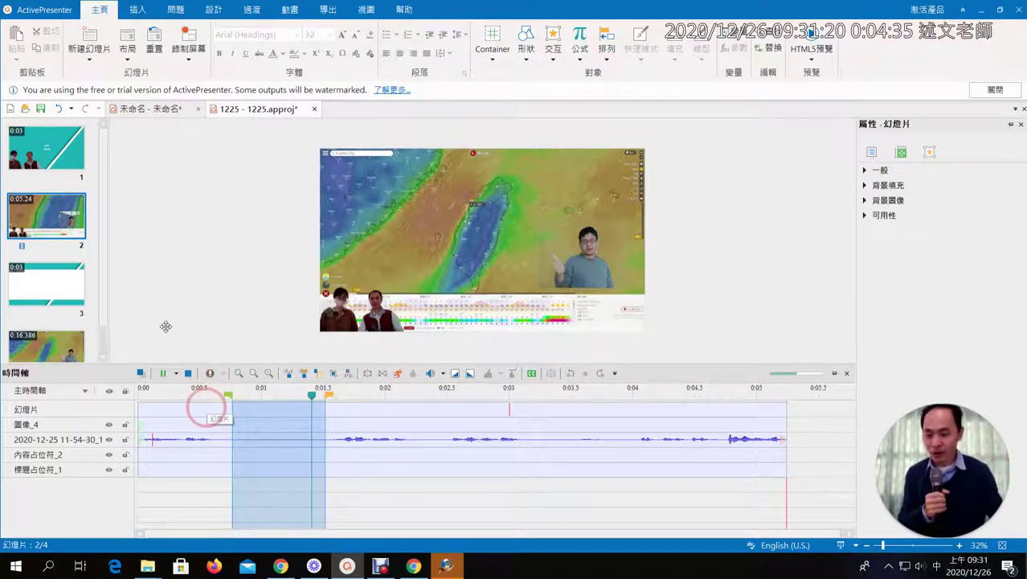
key("space")
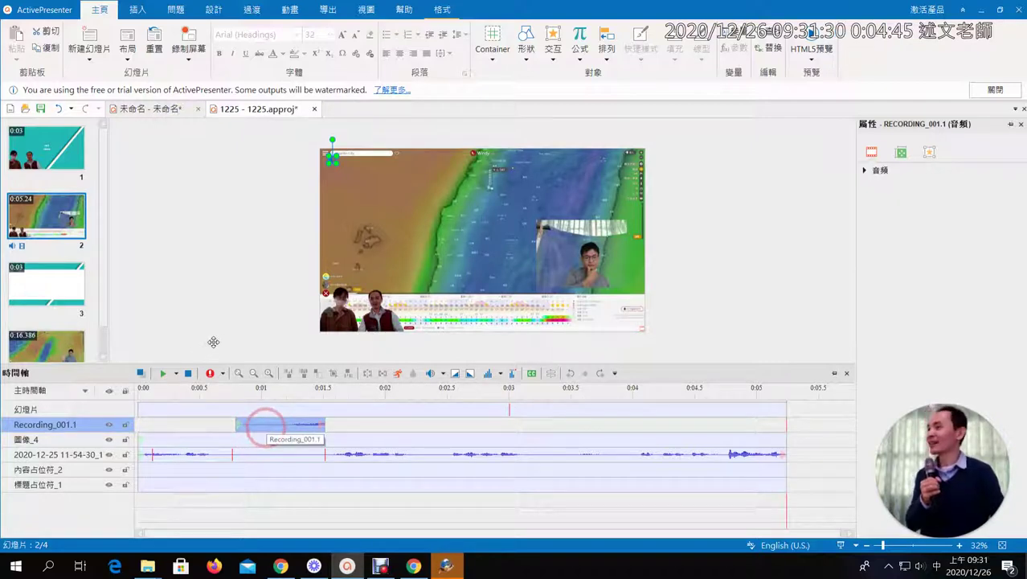
left_click(262, 452)
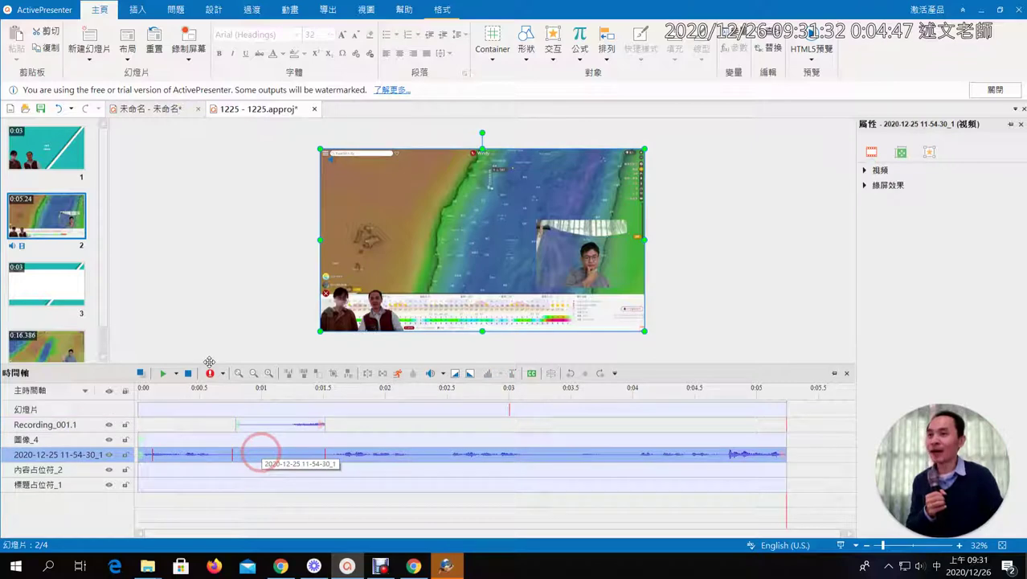
left_click(261, 425)
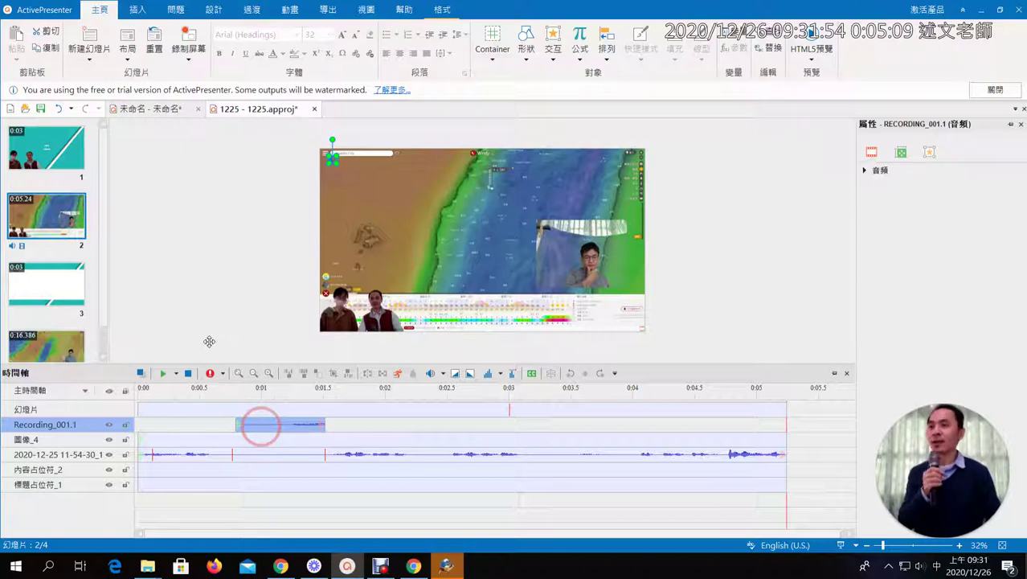
left_click(261, 389)
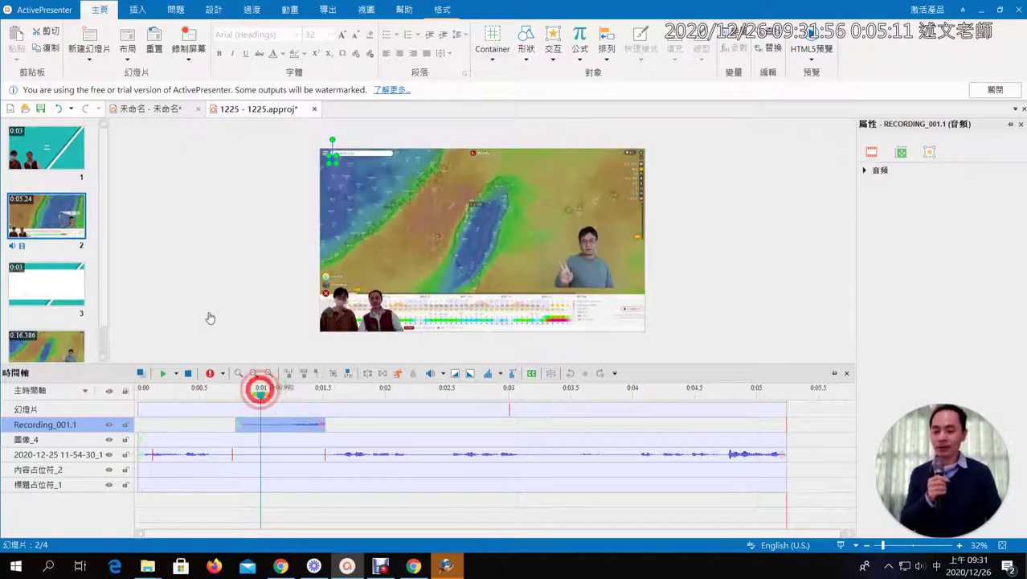
left_click(280, 450)
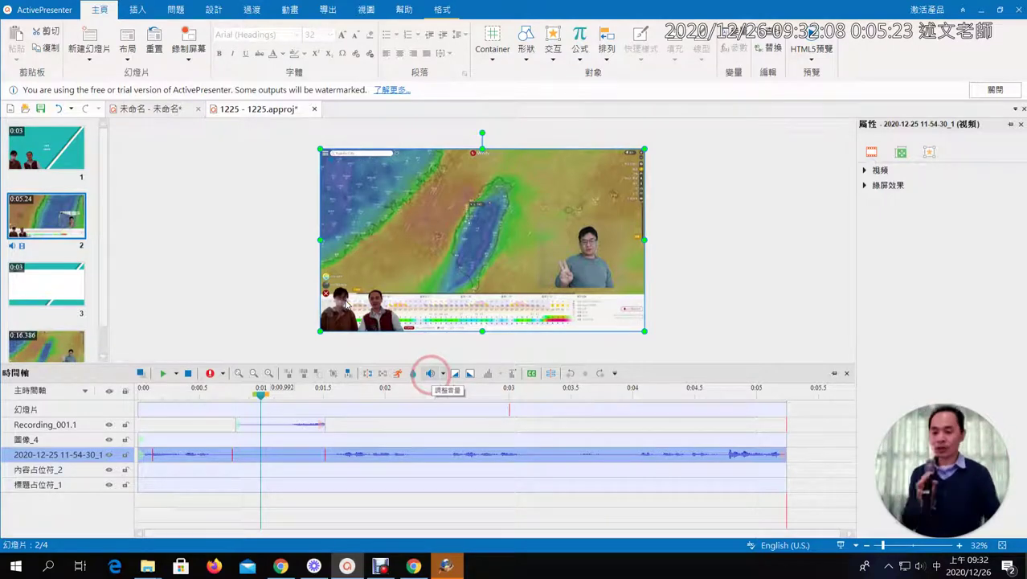
left_click_drag(261, 387, 299, 389)
left_click_drag(509, 400, 509, 403)
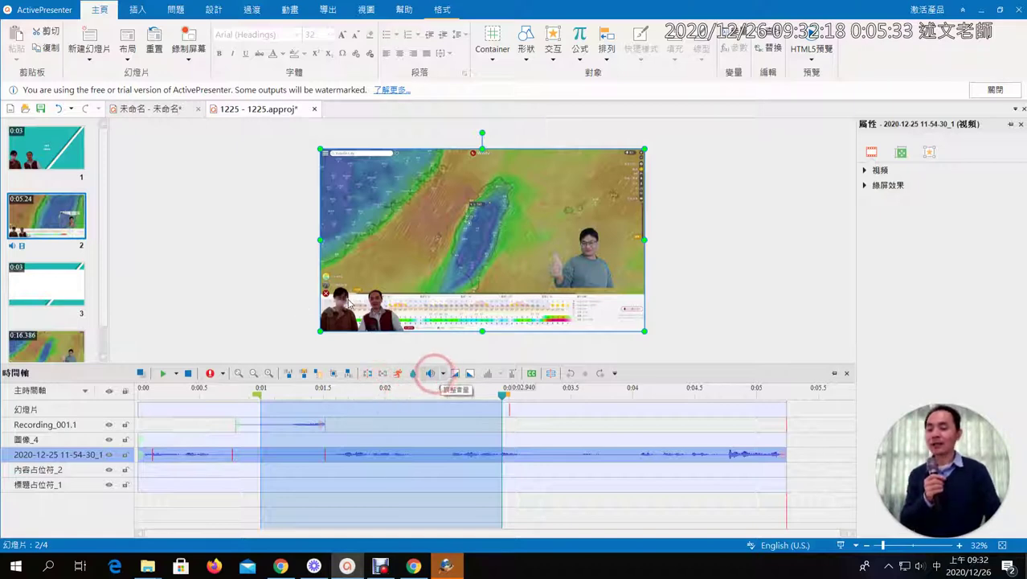
left_click(431, 373)
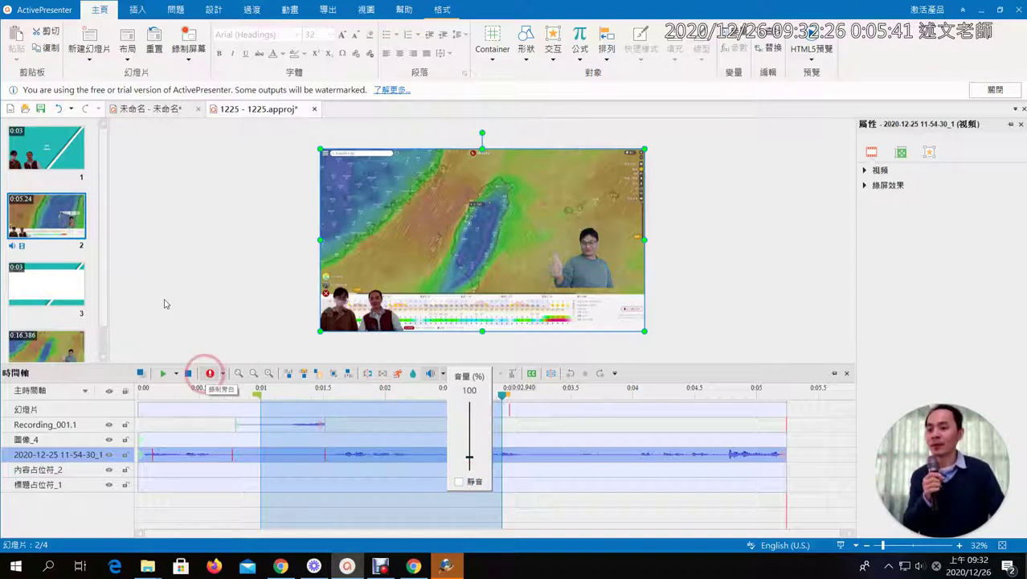
left_click(223, 420)
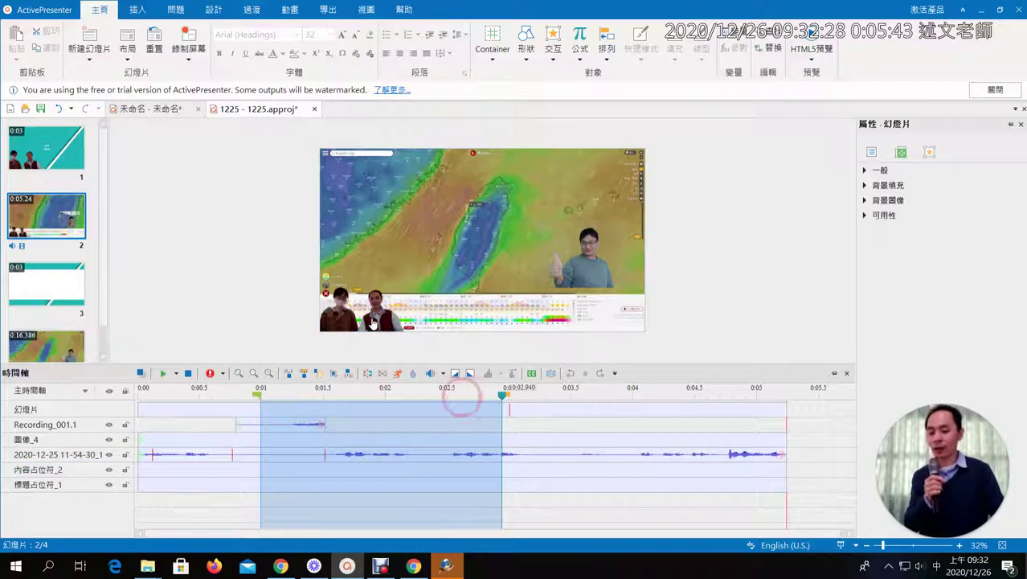
left_click(504, 393)
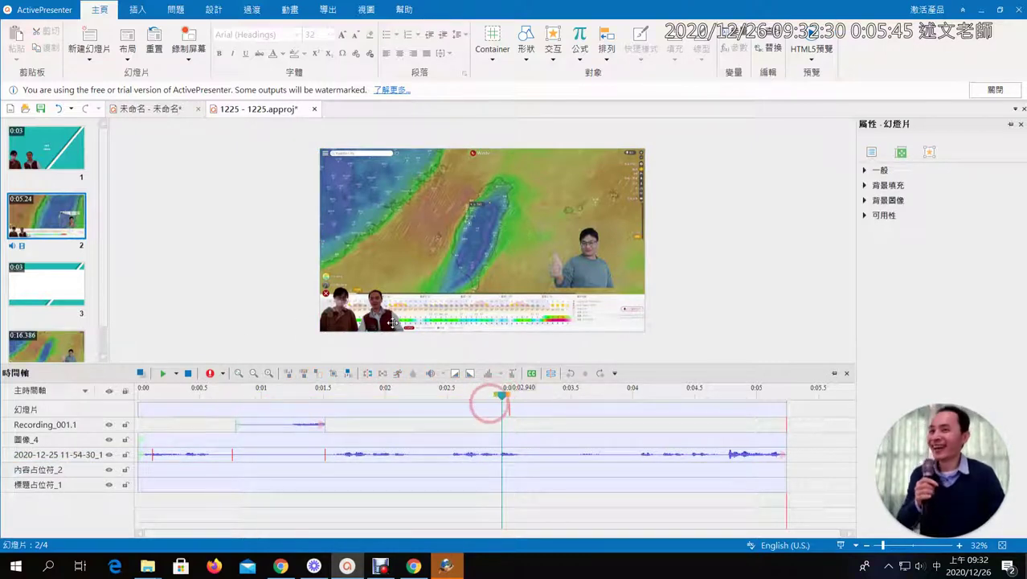
Step: Select the recorded narration audio clip on slide 2's timeline
left_click(270, 425)
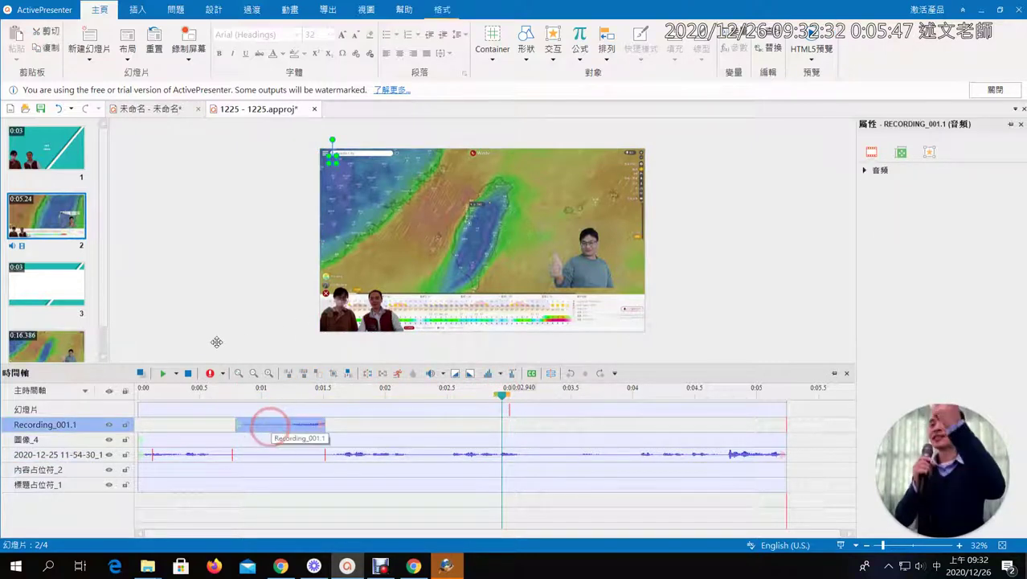